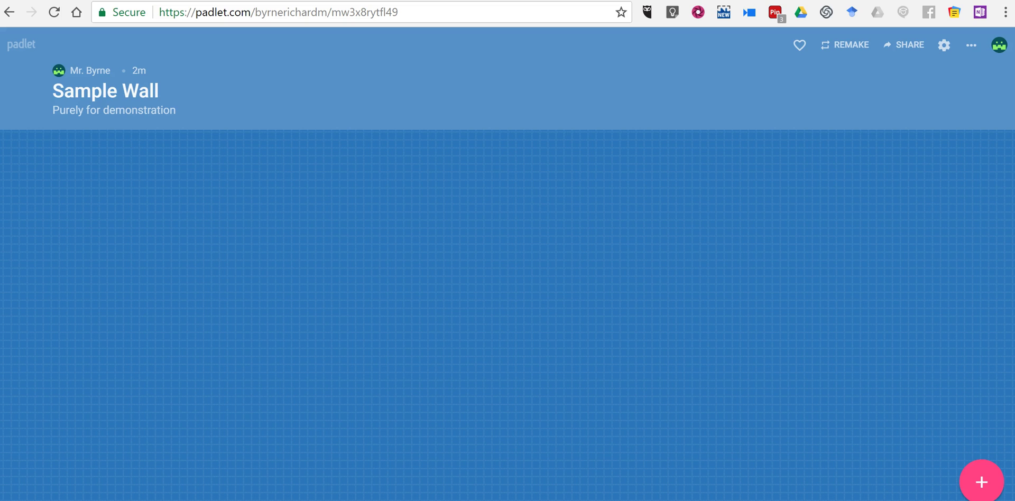
Create a new post and start recording a Voice clip, allowing microphone access.
{"action": "double_click", "coordinate": [502, 219]}
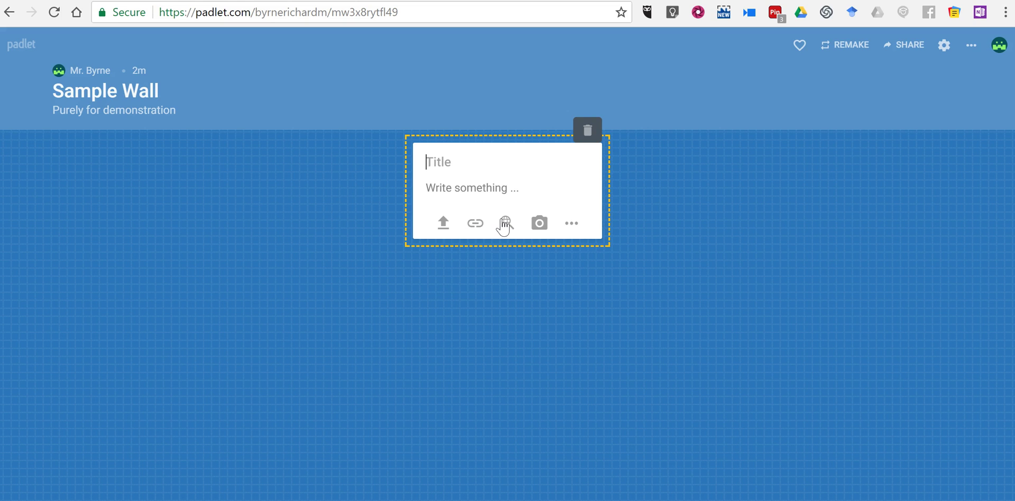
{"action": "left_click", "coordinate": [571, 225]}
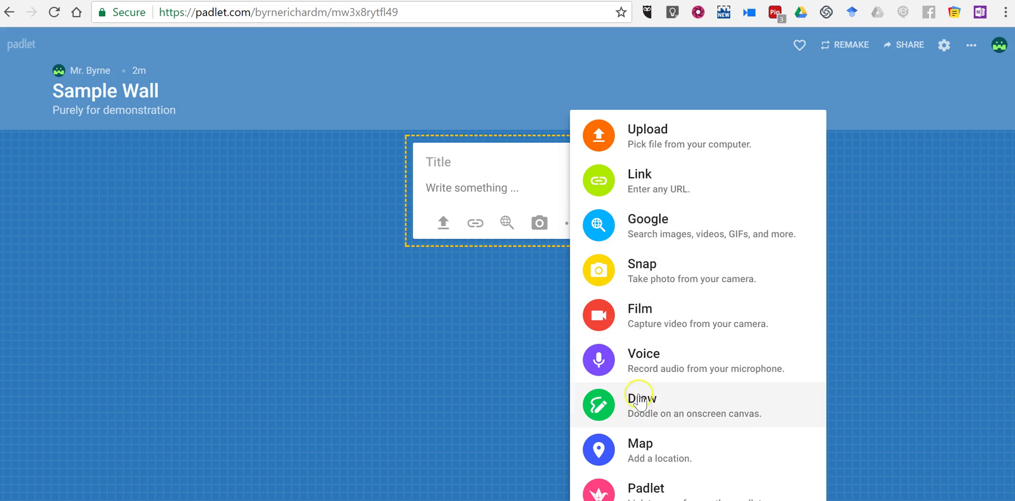
{"action": "left_click", "coordinate": [648, 368]}
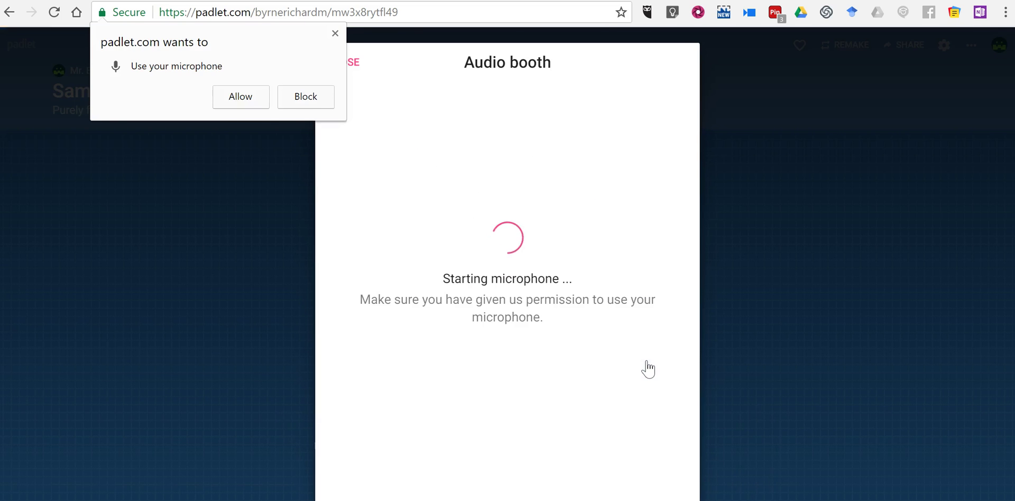
{"action": "left_click", "coordinate": [246, 100]}
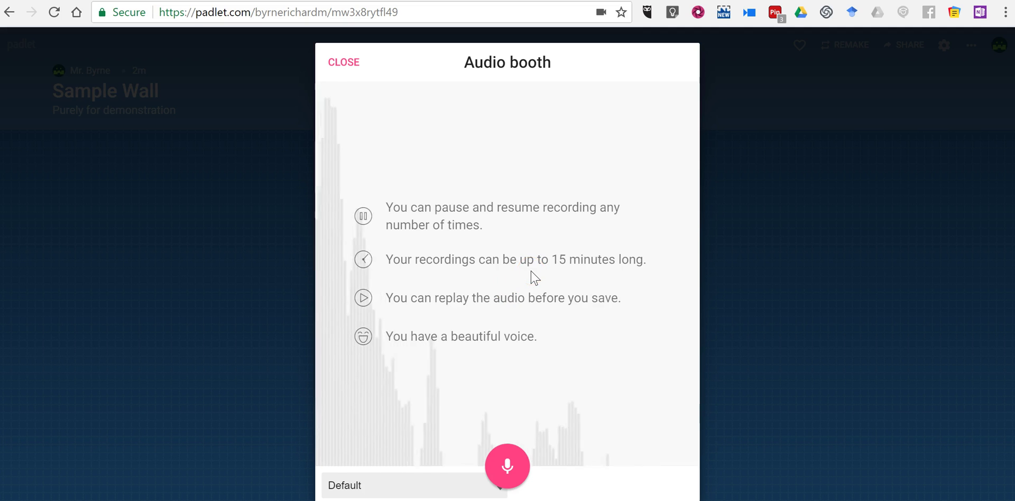
{"action": "left_click", "coordinate": [511, 470]}
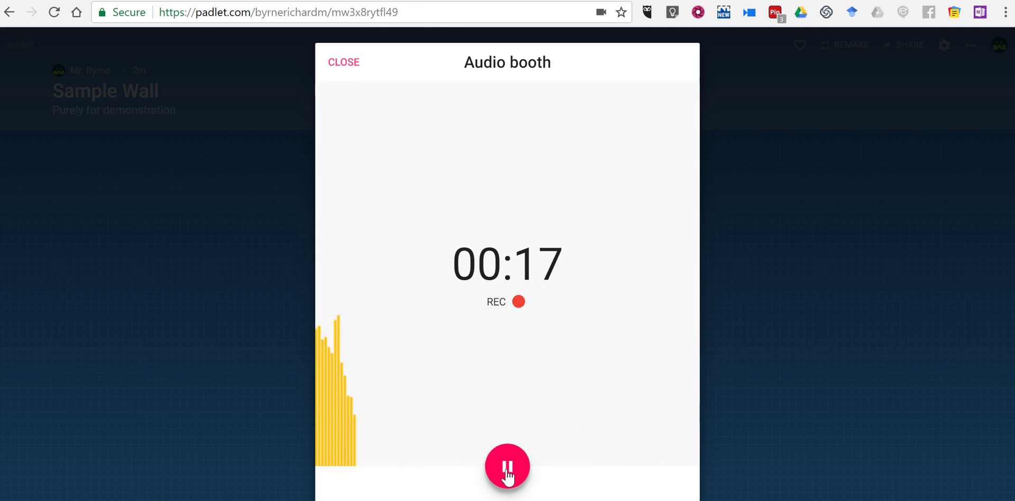
Pause the voice recording and play it back to check it.
{"action": "left_click", "coordinate": [506, 472]}
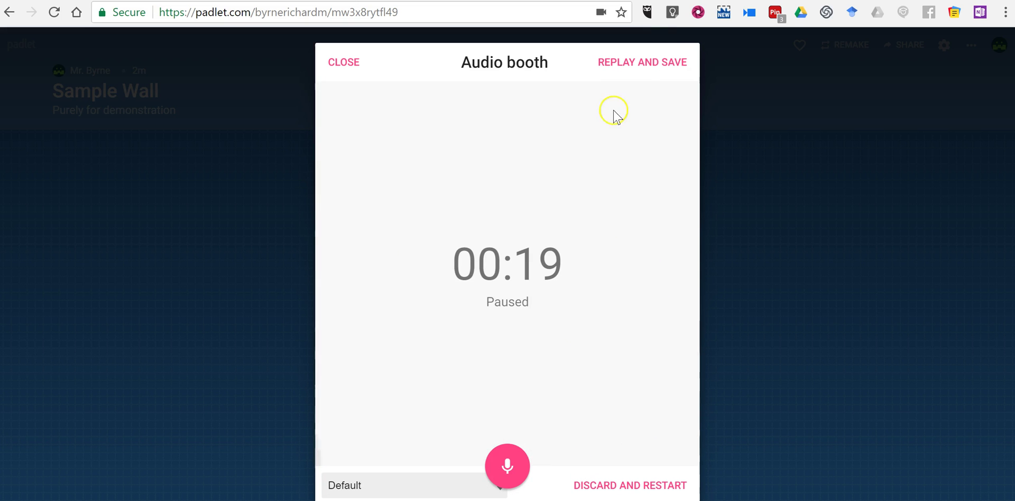
{"action": "left_click", "coordinate": [648, 64]}
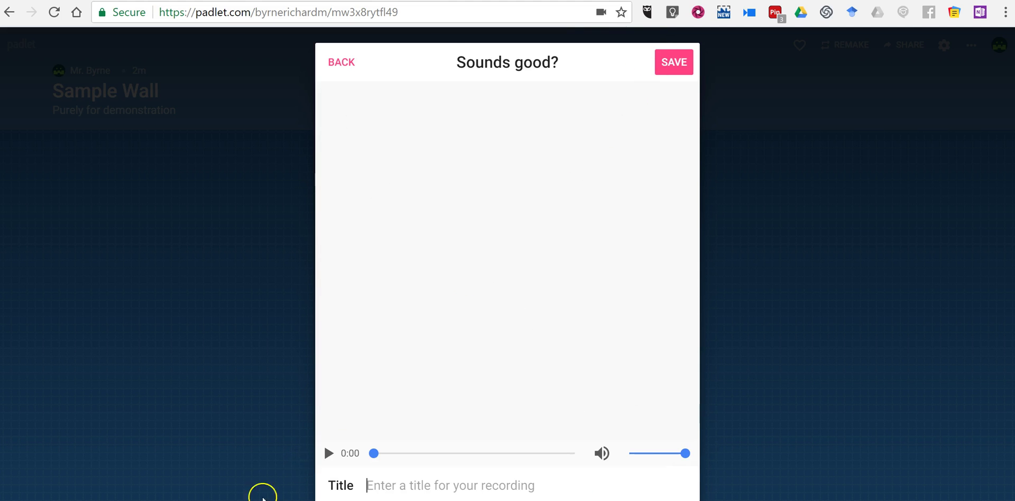
{"action": "left_click", "coordinate": [327, 453]}
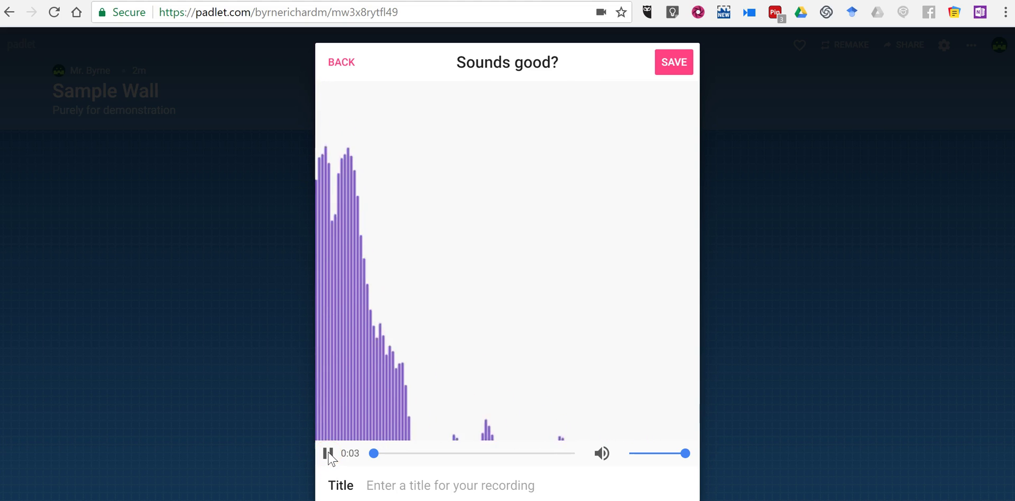
Title the recording 'My sample recording' and save it to the post.
{"action": "left_click", "coordinate": [399, 486]}
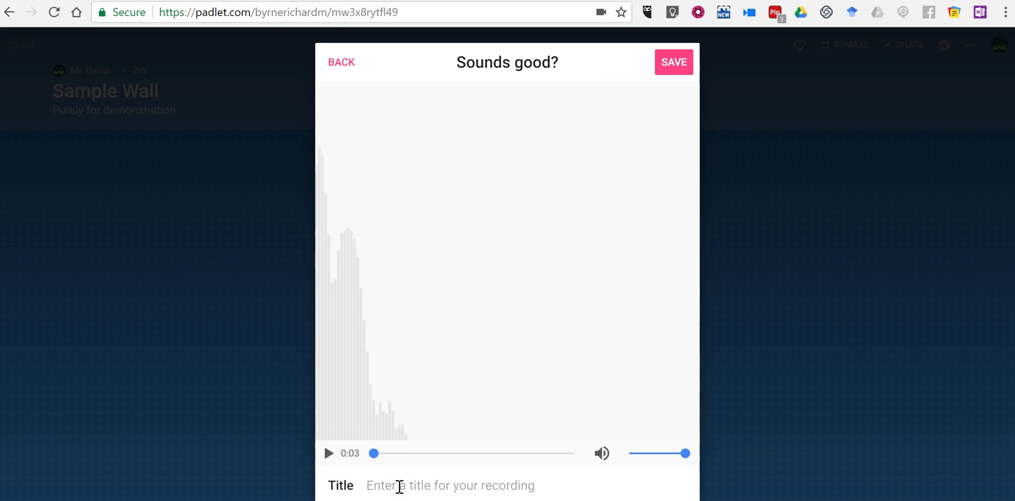
{"action": "type", "text": "My s"}
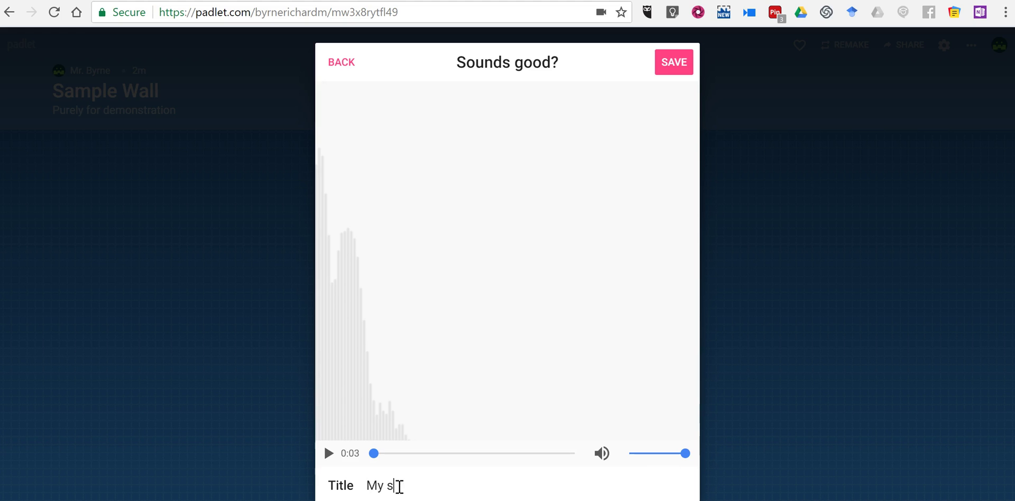
{"action": "type", "text": "ample recording"}
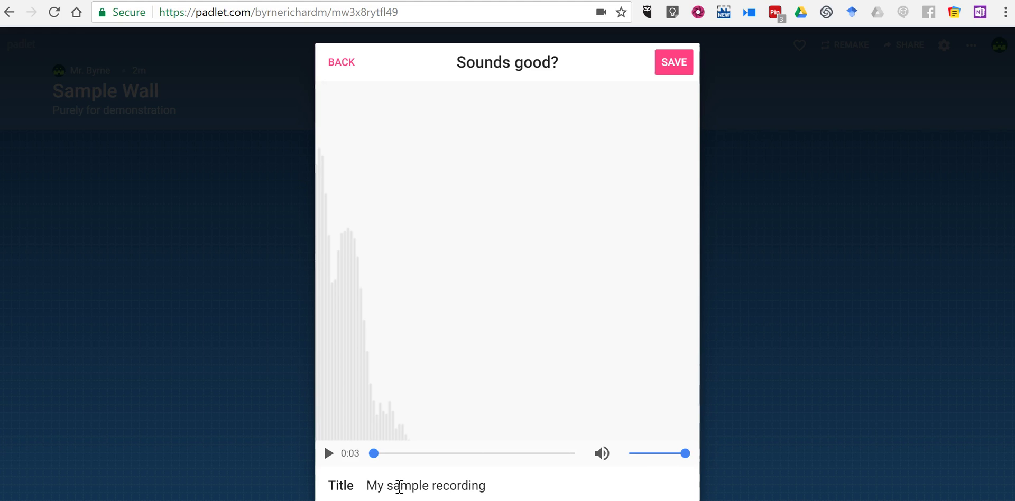
{"action": "left_click", "coordinate": [673, 61]}
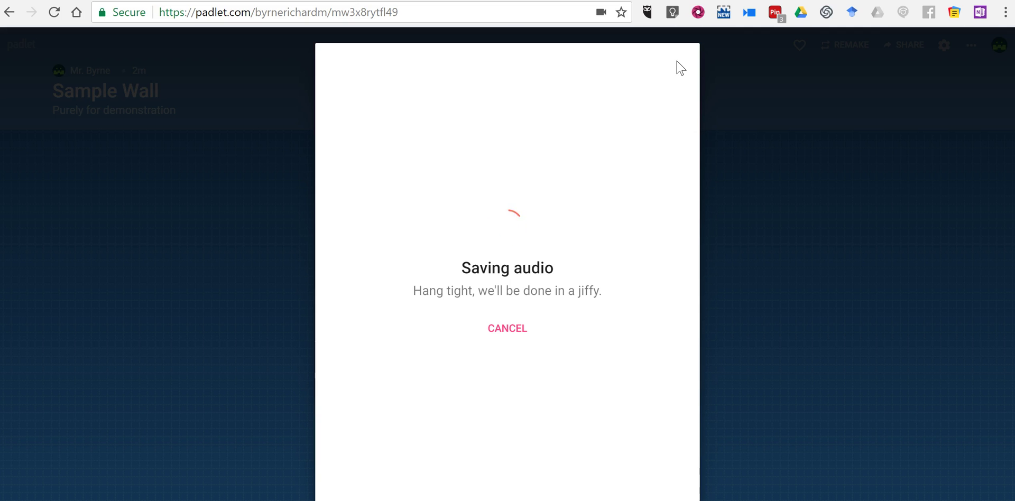
{"action": "left_click", "coordinate": [92, 469]}
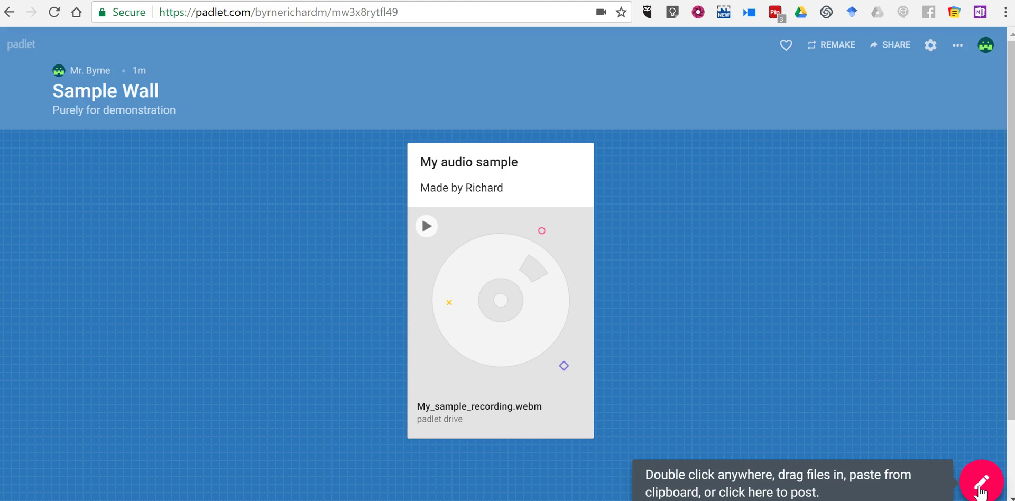
Add a second post titled with the author's first name and list its attachment types.
{"action": "left_click", "coordinate": [954, 399]}
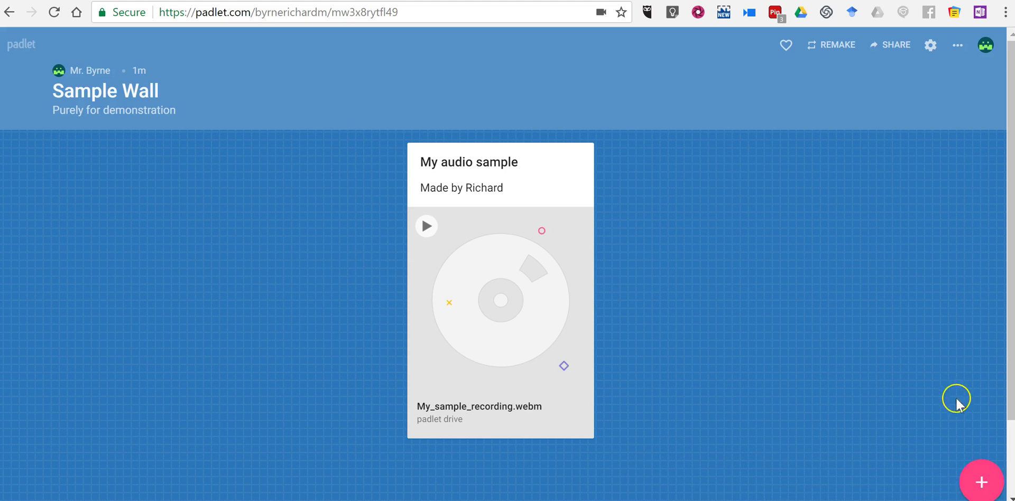
{"action": "left_click", "coordinate": [982, 480]}
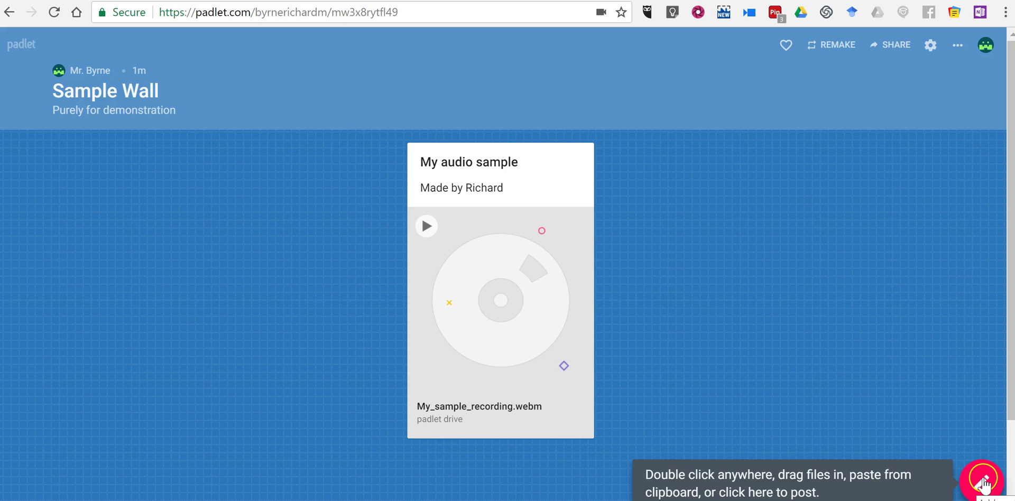
{"action": "left_click", "coordinate": [682, 197]}
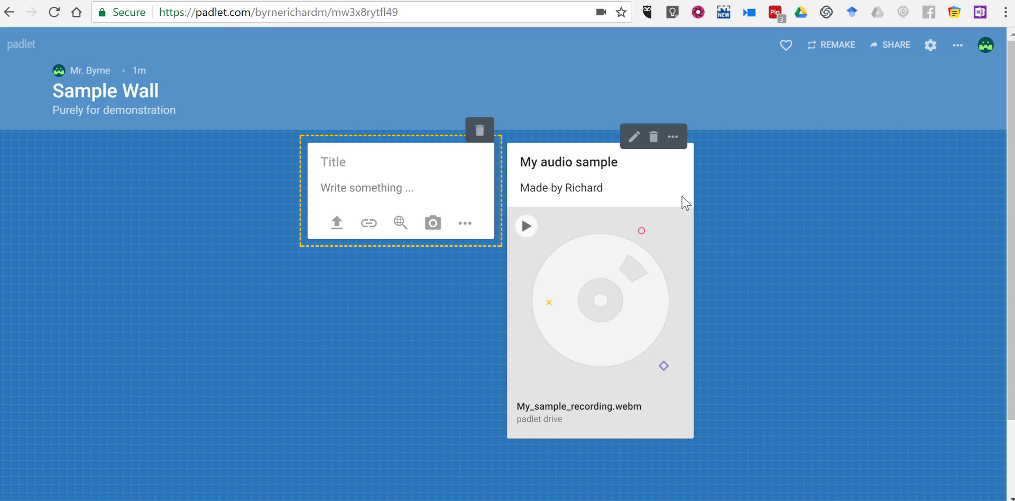
{"action": "left_click", "coordinate": [358, 166]}
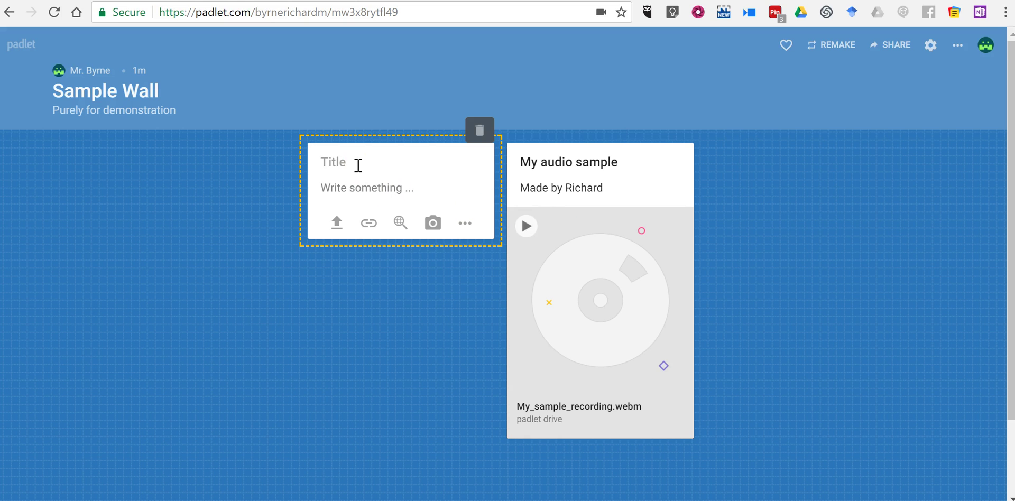
{"action": "type", "text": "Richard"}
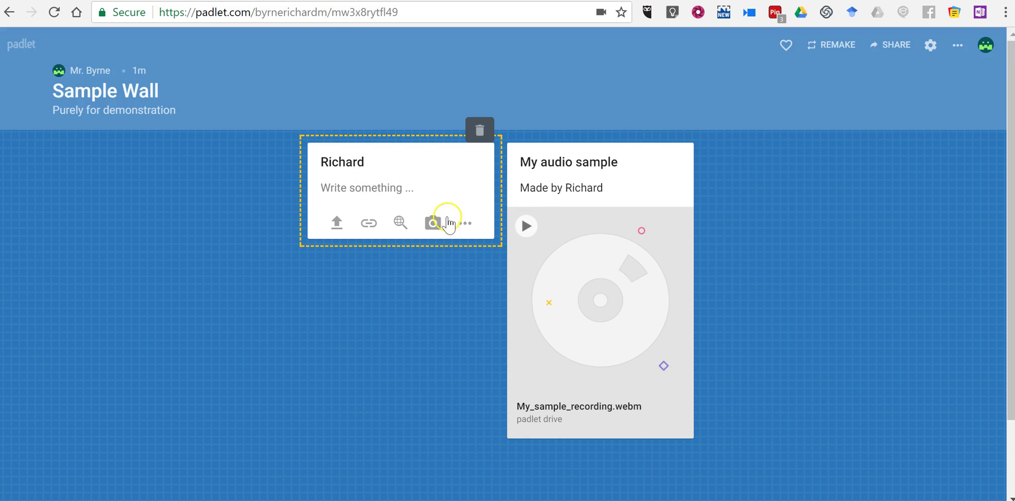
{"action": "left_click", "coordinate": [464, 226]}
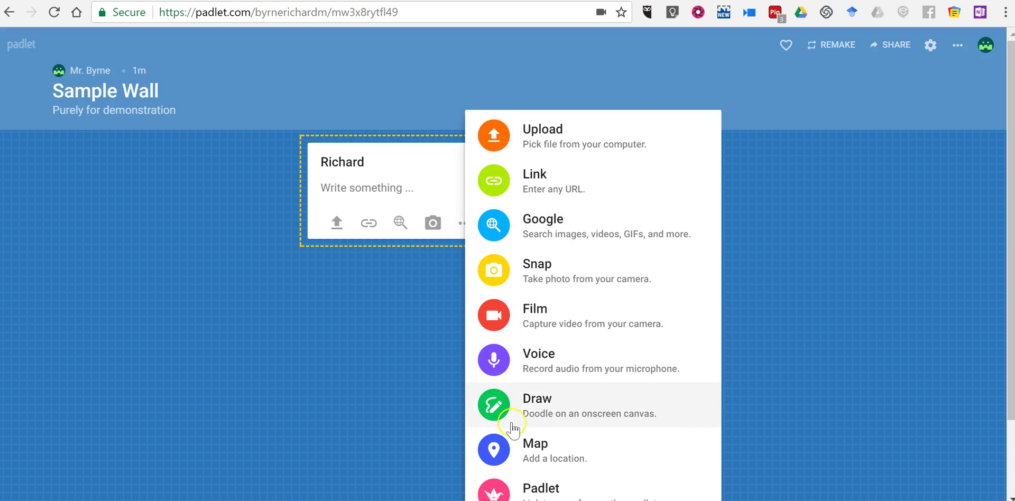
Start a sketch and handwrite '2+2=4' on the drawing canvas.
{"action": "left_click", "coordinate": [535, 408]}
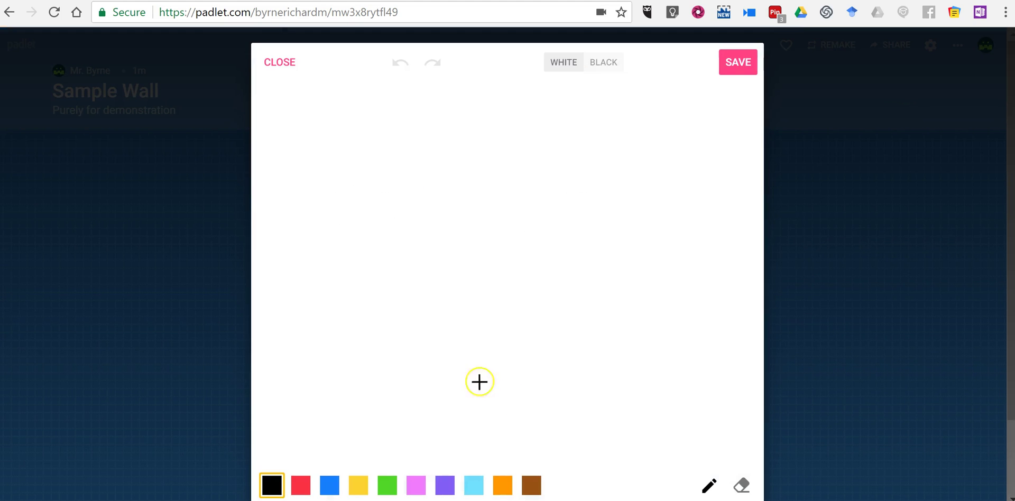
{"action": "mouse_move", "coordinate": [324, 172]}
{"action": "left_mouse_down"}
{"action": "mouse_move", "coordinate": [319, 219]}
{"action": "mouse_move", "coordinate": [381, 239]}
{"action": "left_mouse_up"}
{"action": "mouse_move", "coordinate": [397, 182]}
{"action": "left_mouse_down"}
{"action": "mouse_move", "coordinate": [387, 214]}
{"action": "mouse_move", "coordinate": [402, 200]}
{"action": "mouse_move", "coordinate": [462, 197]}
{"action": "mouse_move", "coordinate": [478, 231]}
{"action": "left_mouse_up"}
{"action": "mouse_move", "coordinate": [493, 188]}
{"action": "left_mouse_down"}
{"action": "mouse_move", "coordinate": [515, 193]}
{"action": "mouse_move", "coordinate": [529, 213]}
{"action": "left_mouse_up"}
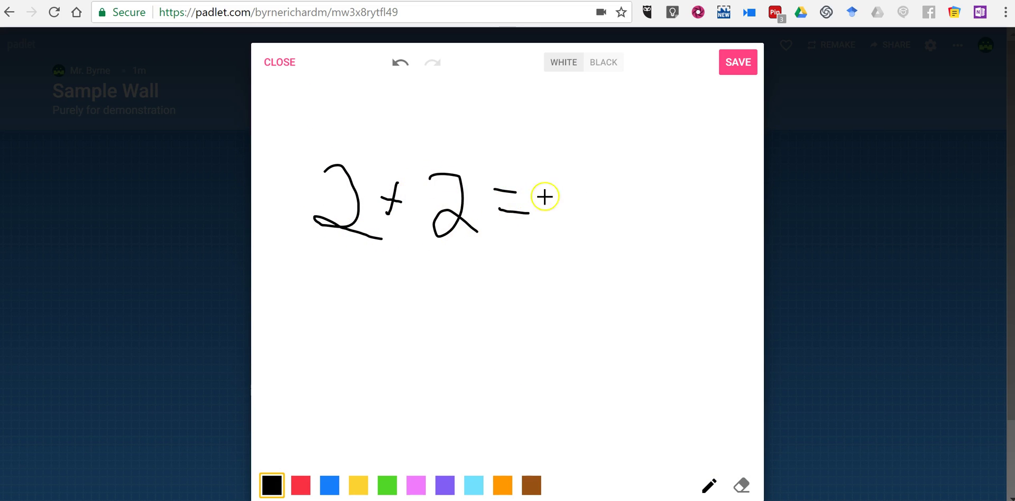
{"action": "mouse_move", "coordinate": [558, 174]}
{"action": "left_mouse_down"}
{"action": "mouse_move", "coordinate": [542, 221]}
{"action": "mouse_move", "coordinate": [576, 222]}
{"action": "left_mouse_up"}
{"action": "left_click_drag", "start_coordinate": [582, 185], "coordinate": [562, 261]}
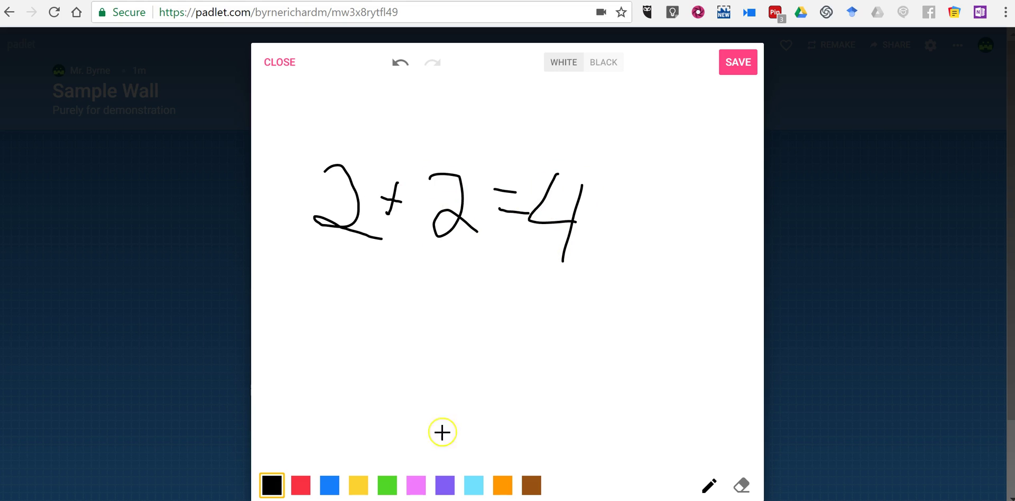
Draw a blue stick figure below the sum.
{"action": "left_click", "coordinate": [330, 488]}
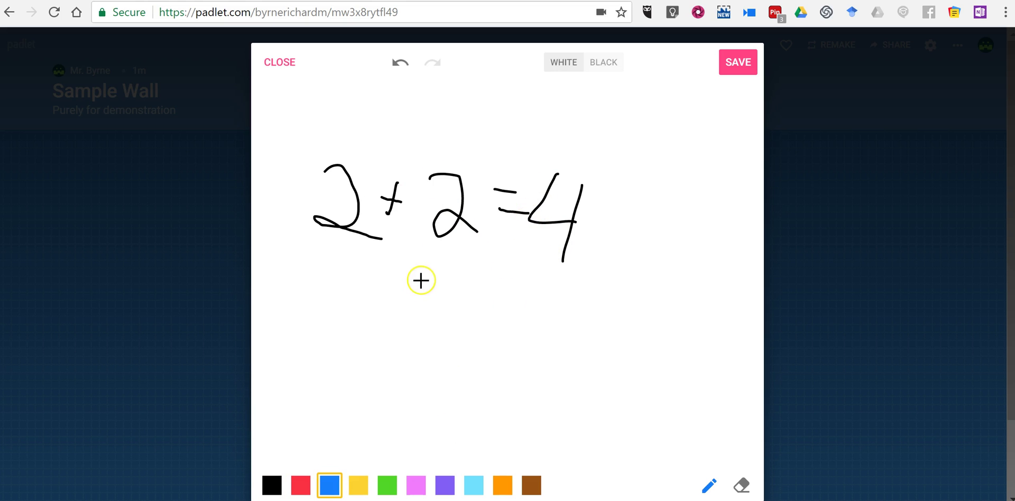
{"action": "mouse_move", "coordinate": [419, 278]}
{"action": "left_mouse_down"}
{"action": "mouse_move", "coordinate": [453, 285]}
{"action": "mouse_move", "coordinate": [417, 277]}
{"action": "left_mouse_up"}
{"action": "left_click_drag", "start_coordinate": [415, 336], "coordinate": [439, 419]}
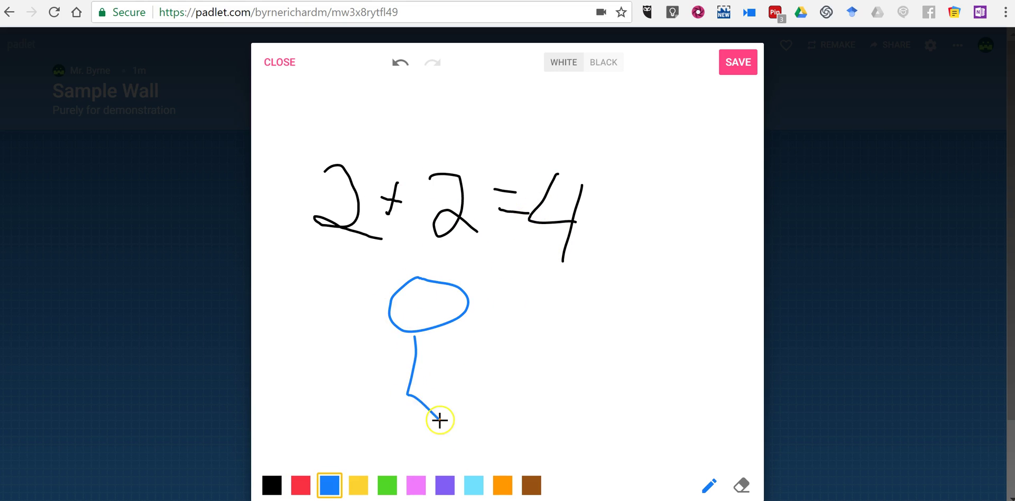
{"action": "left_click_drag", "start_coordinate": [407, 392], "coordinate": [360, 398]}
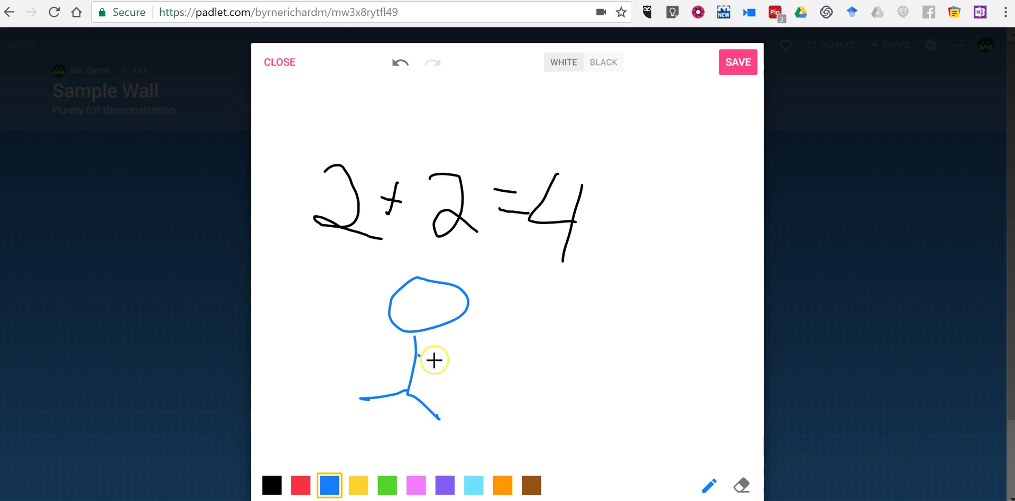
{"action": "mouse_move", "coordinate": [419, 356]}
{"action": "left_mouse_down"}
{"action": "mouse_move", "coordinate": [451, 362]}
{"action": "mouse_move", "coordinate": [405, 355]}
{"action": "mouse_move", "coordinate": [367, 331]}
{"action": "left_mouse_up"}
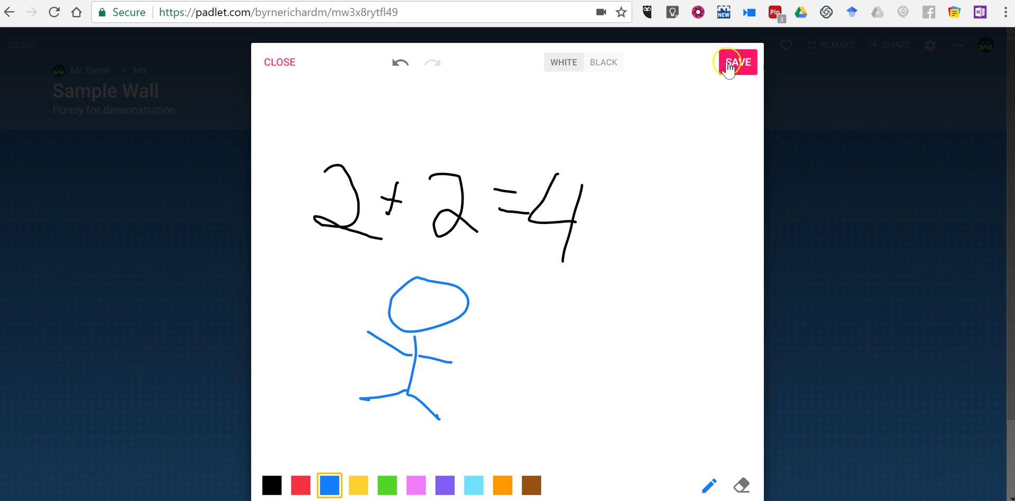
Save the sketch with a black background, then start a third post on the wall.
{"action": "left_click", "coordinate": [608, 63]}
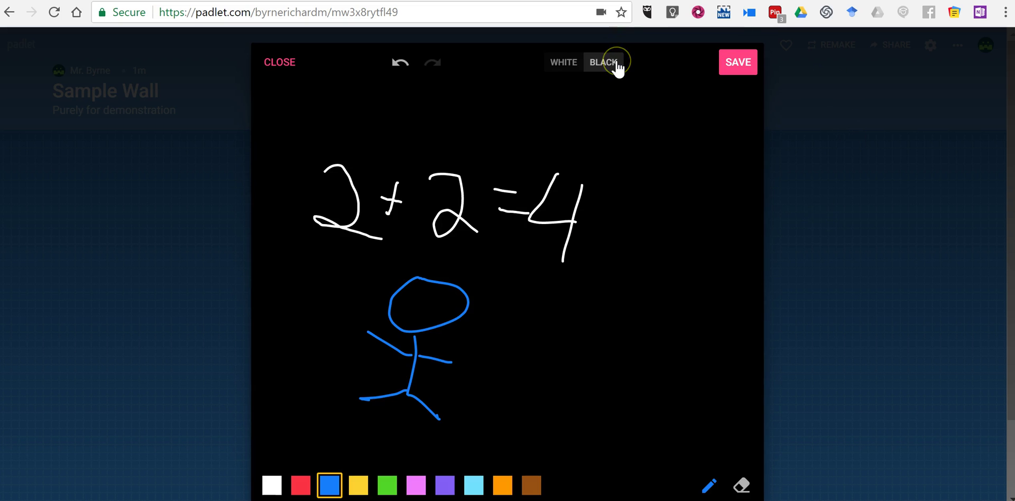
{"action": "left_click", "coordinate": [564, 64]}
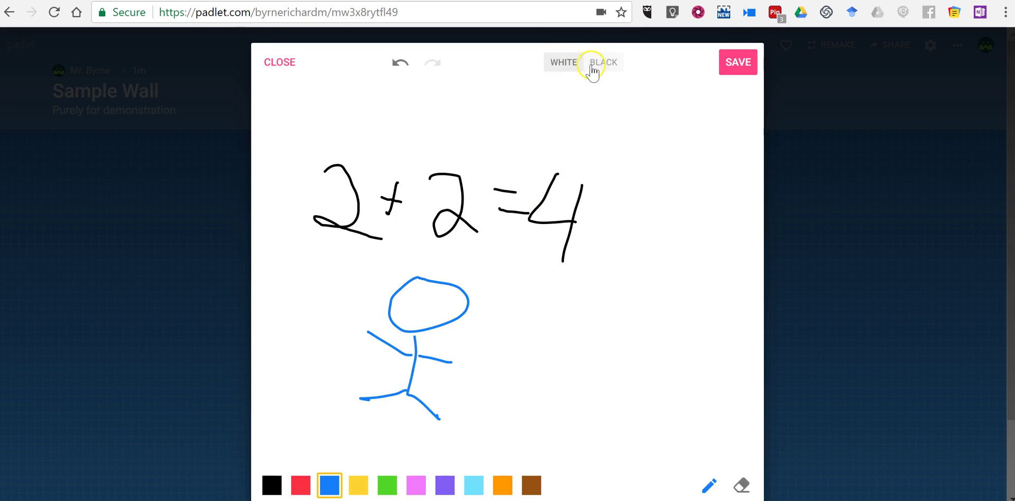
{"action": "left_click", "coordinate": [591, 68]}
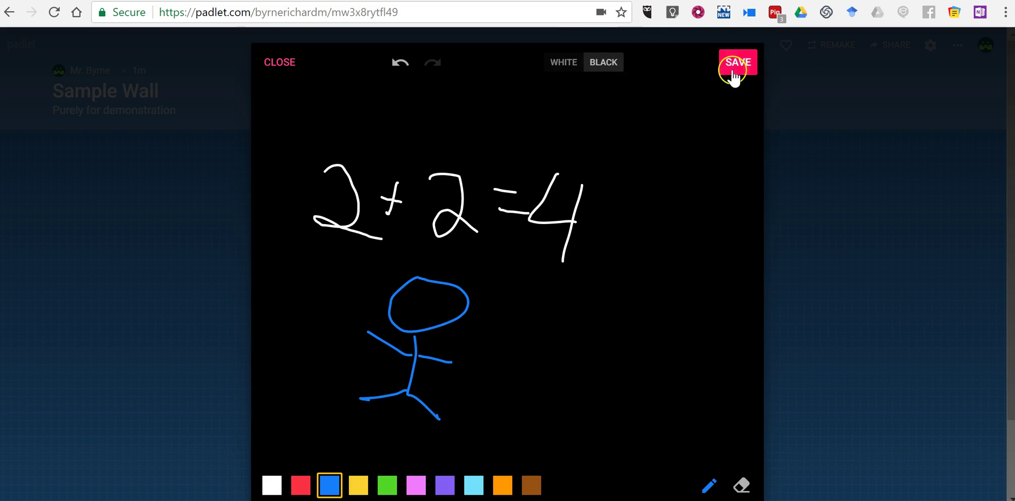
{"action": "left_click", "coordinate": [732, 64]}
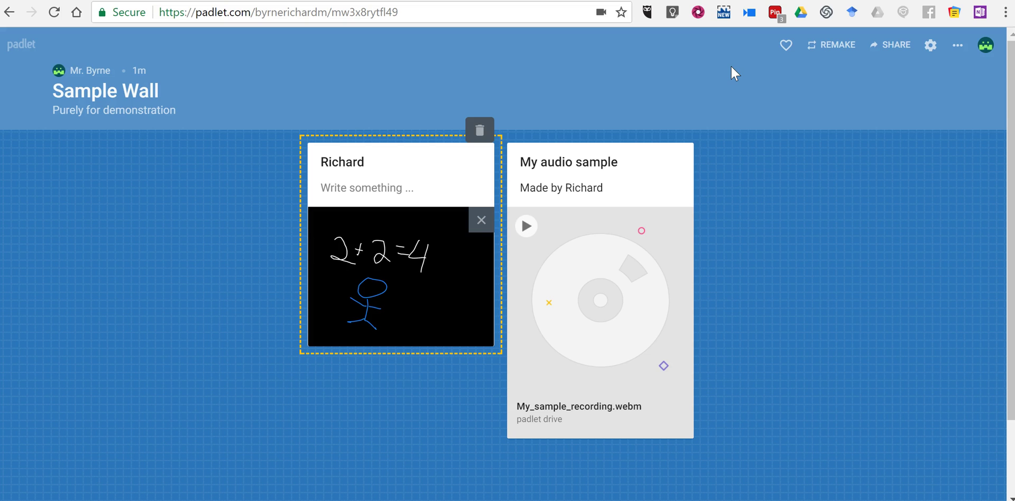
{"action": "double_click", "coordinate": [750, 172]}
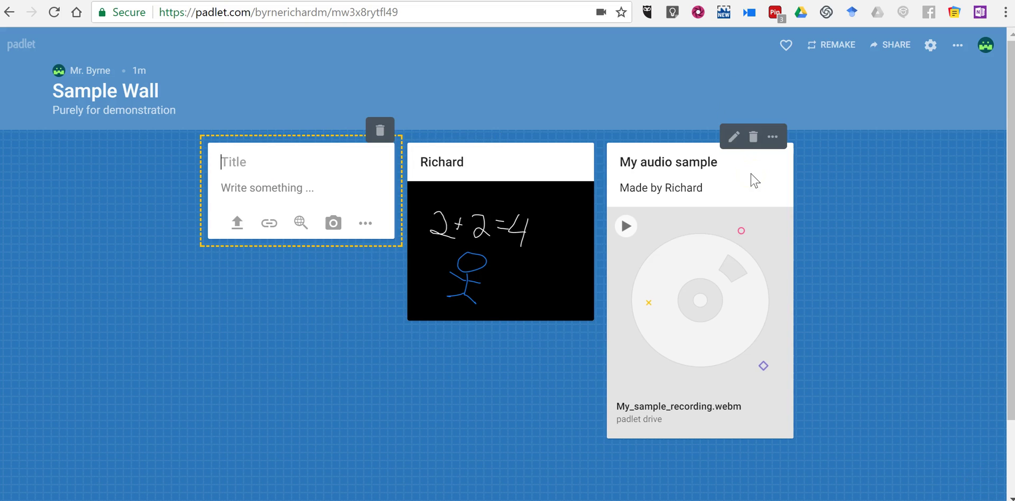
{"action": "left_click", "coordinate": [271, 157]}
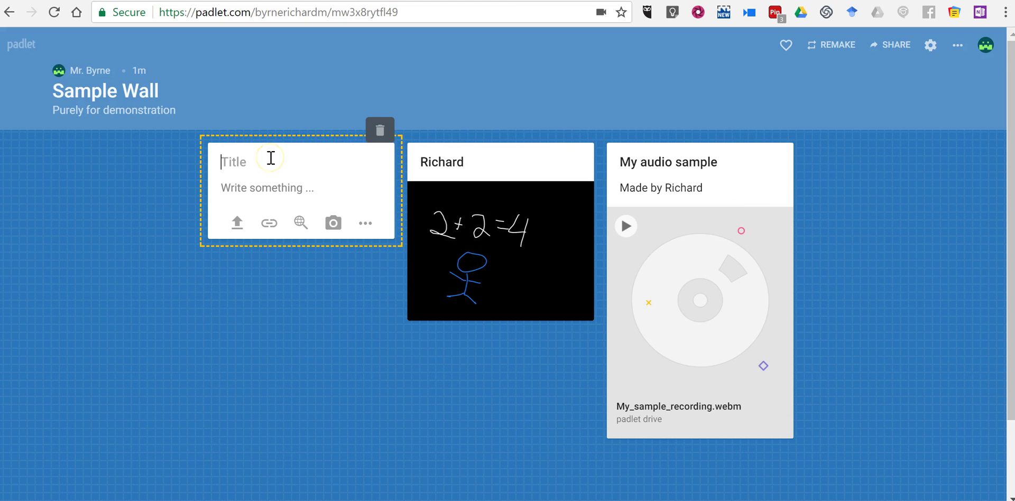
Title the post with the author's name and upload the '10 ways to use google earth' image.
{"action": "type", "text": "Richard"}
{"action": "left_click", "coordinate": [236, 223]}
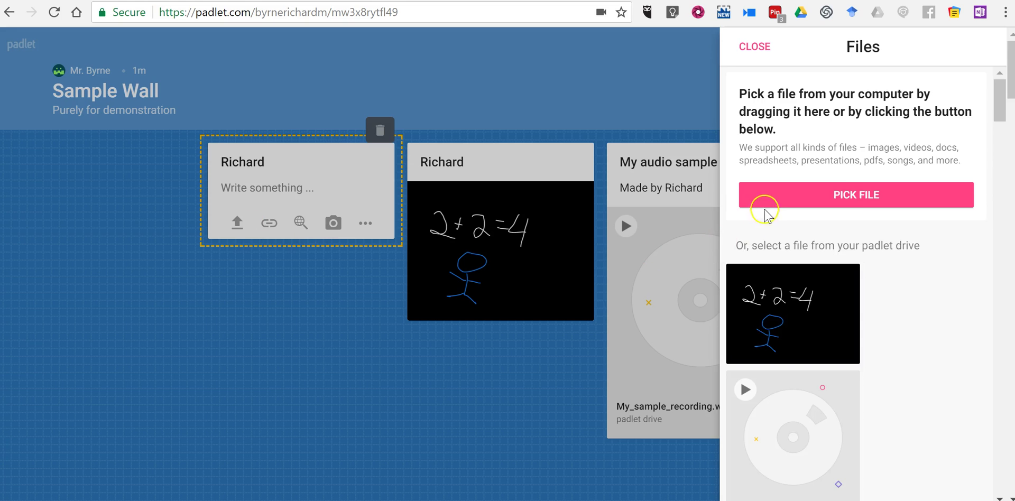
{"action": "left_click", "coordinate": [856, 196]}
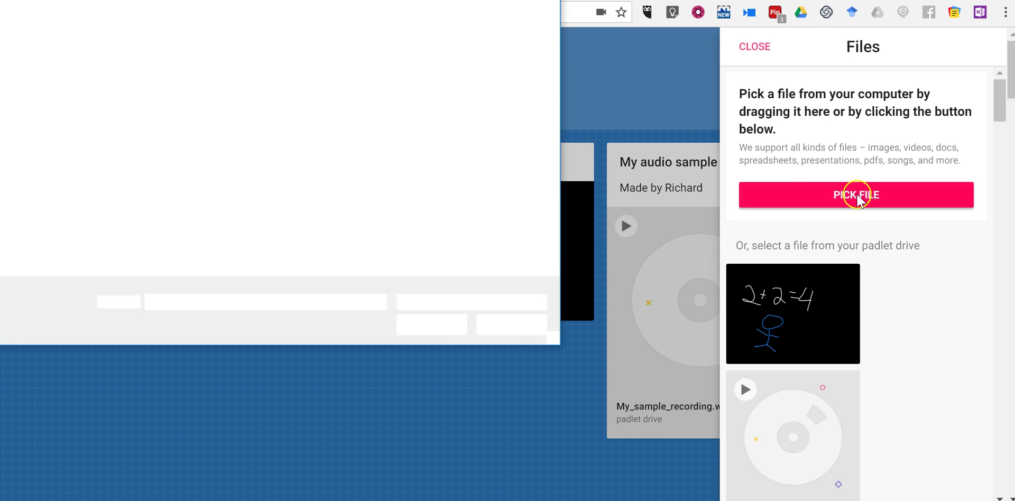
{"action": "left_click", "coordinate": [185, 123]}
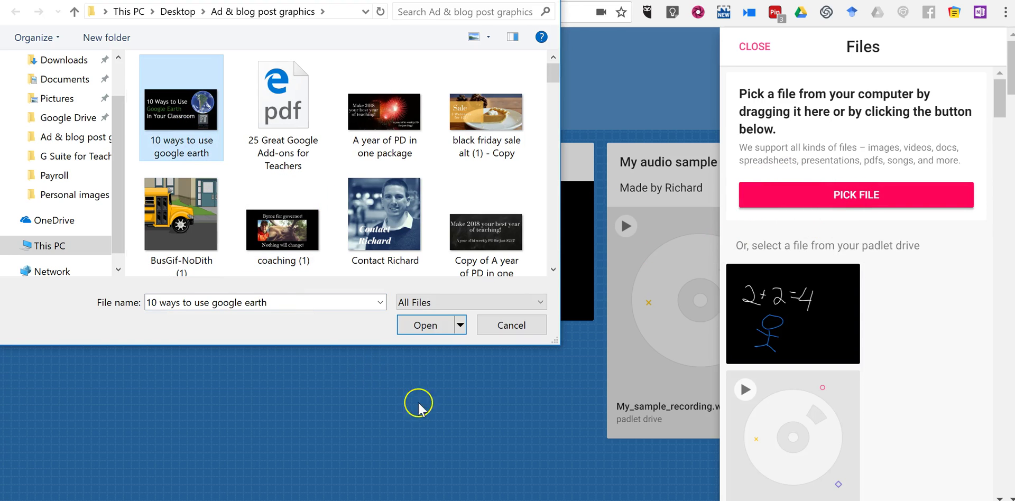
{"action": "left_click", "coordinate": [424, 325]}
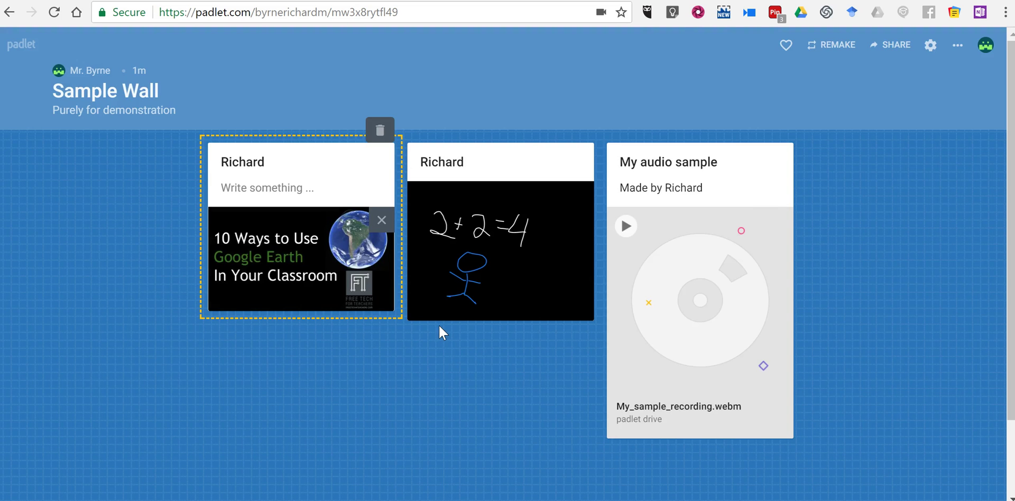
{"action": "left_click", "coordinate": [759, 260]}
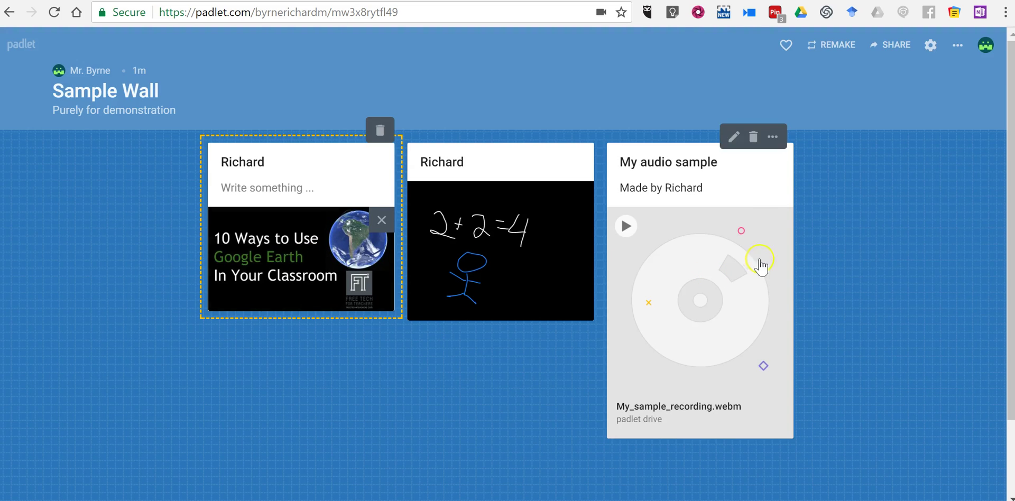
Add a fourth post titled with the author's first name and choose camera video as its attachment.
{"action": "double_click", "coordinate": [834, 239]}
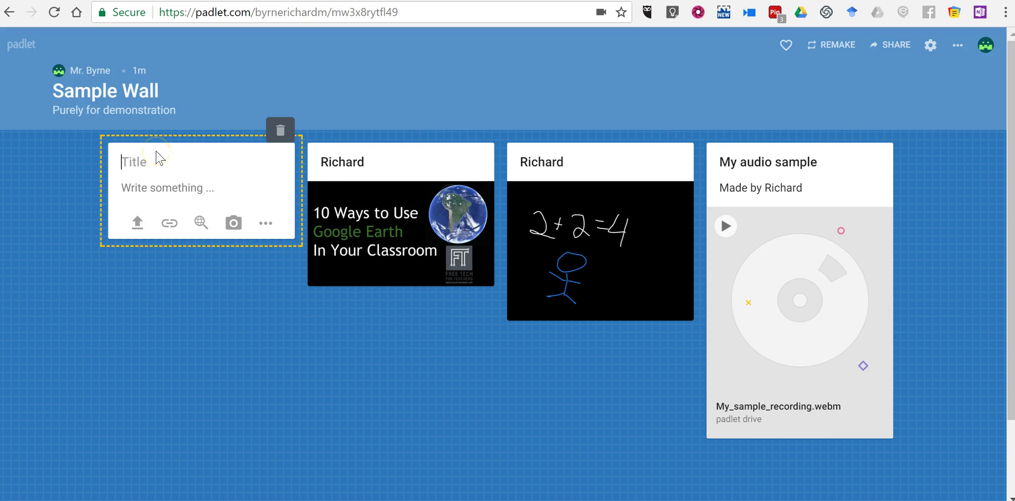
{"action": "type", "text": "Richard"}
{"action": "left_click", "coordinate": [266, 223]}
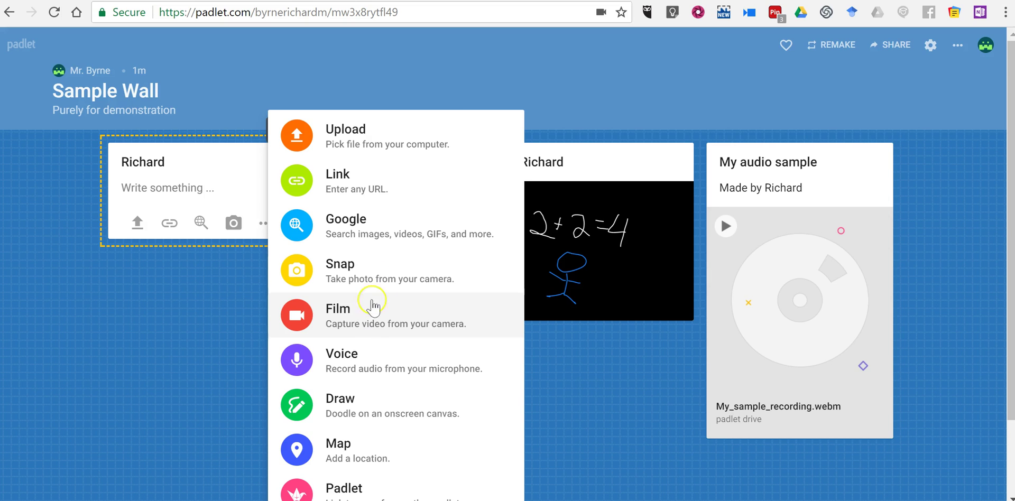
{"action": "left_click", "coordinate": [384, 280]}
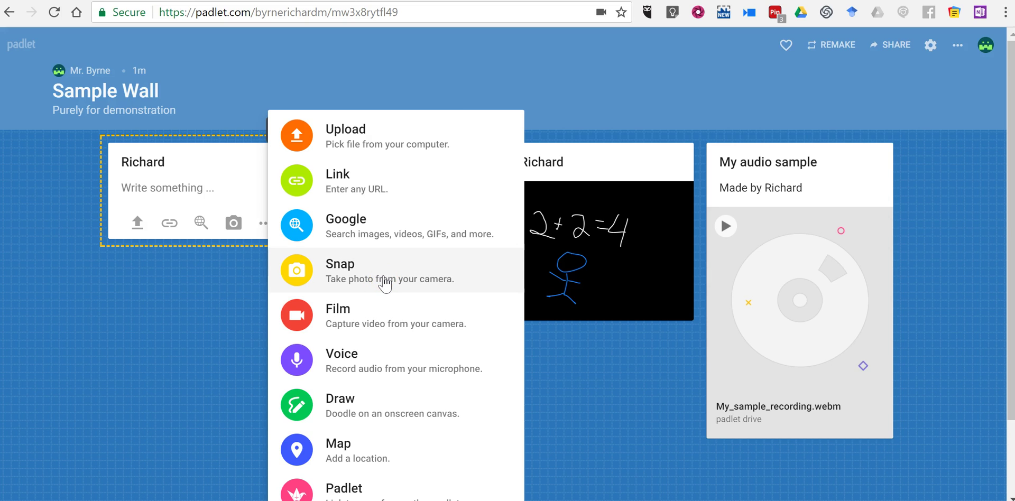
{"action": "left_click", "coordinate": [389, 313]}
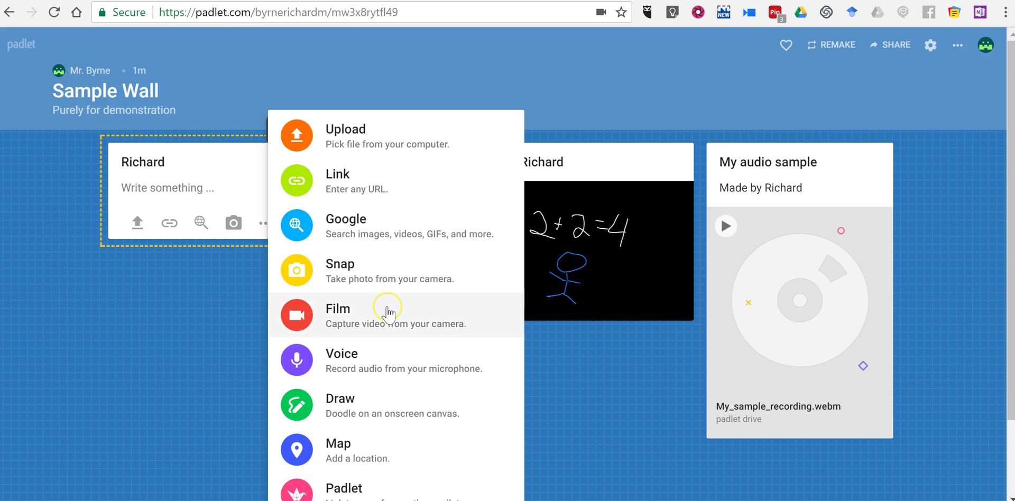
Record an 8-second webcam clip after allowing the camera, review it and save it.
{"action": "left_click", "coordinate": [238, 103]}
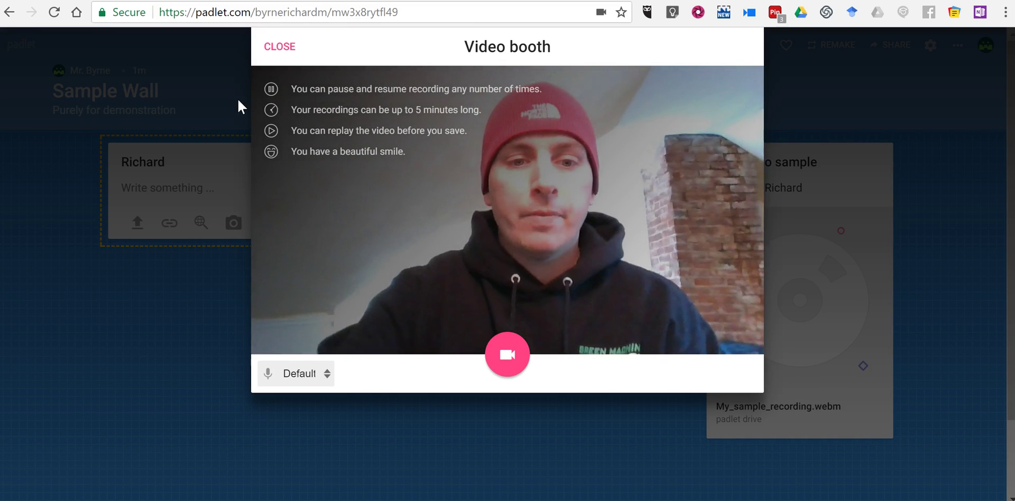
{"action": "left_click", "coordinate": [510, 360]}
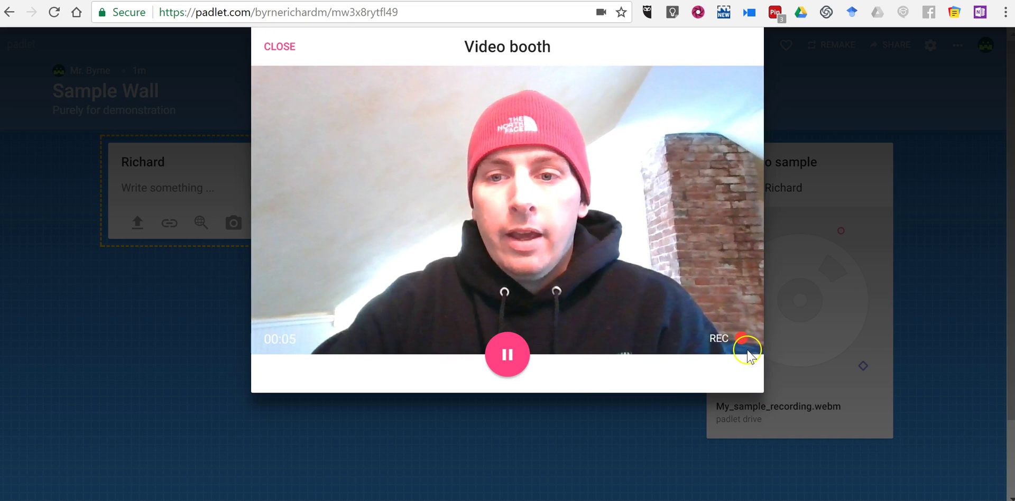
{"action": "left_click", "coordinate": [514, 357]}
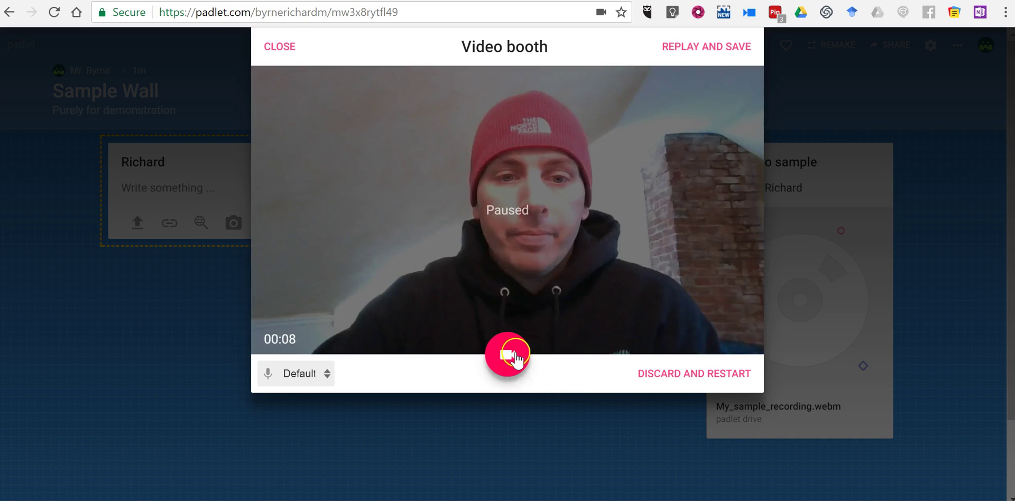
{"action": "left_click", "coordinate": [721, 52]}
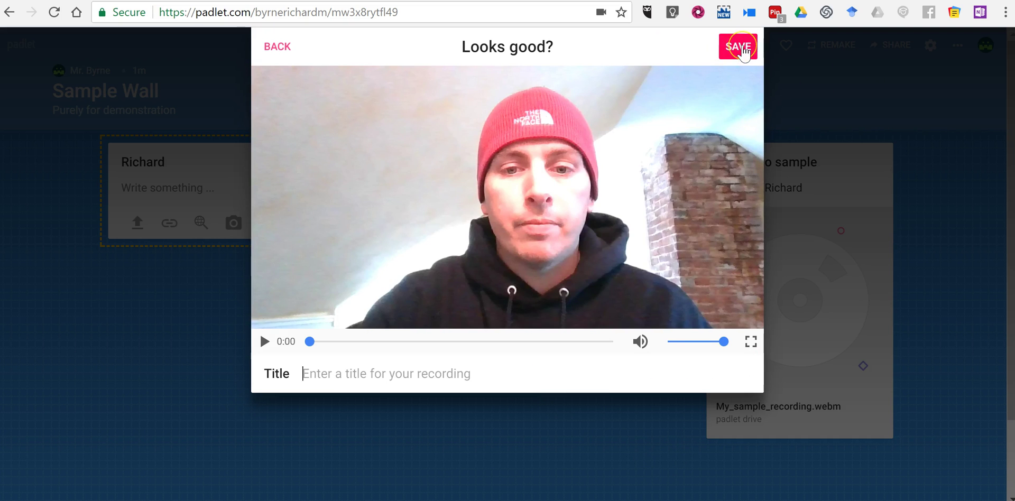
{"action": "left_click", "coordinate": [740, 48]}
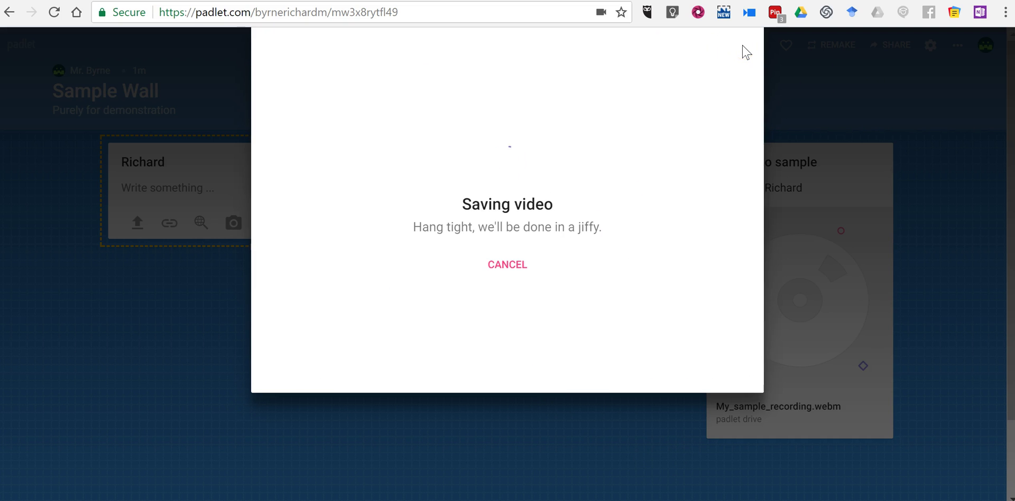